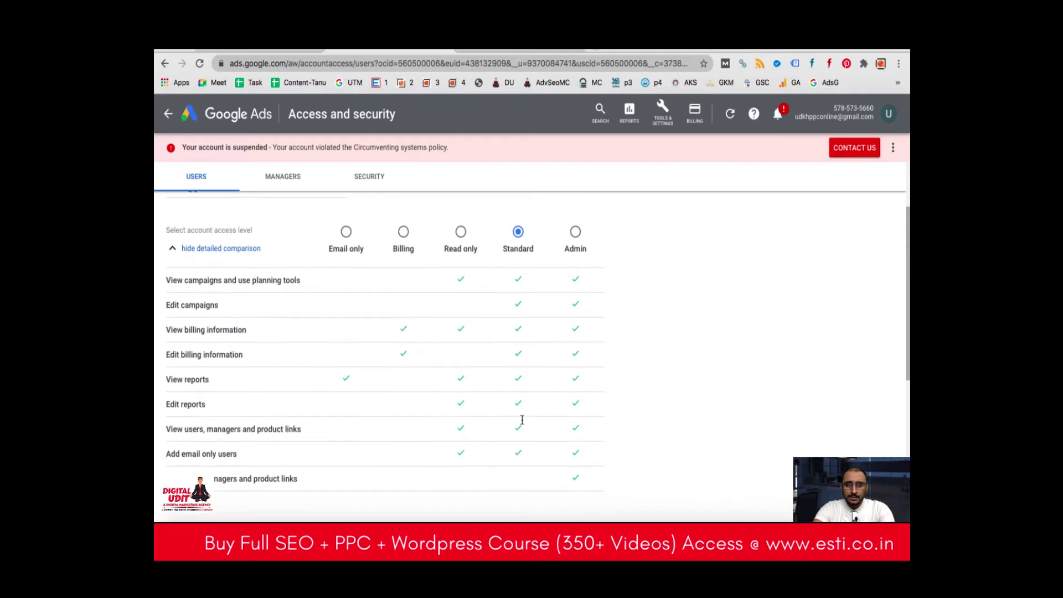
Send the pending Standard-access invitation.
scroll(521, 422, down, 3)
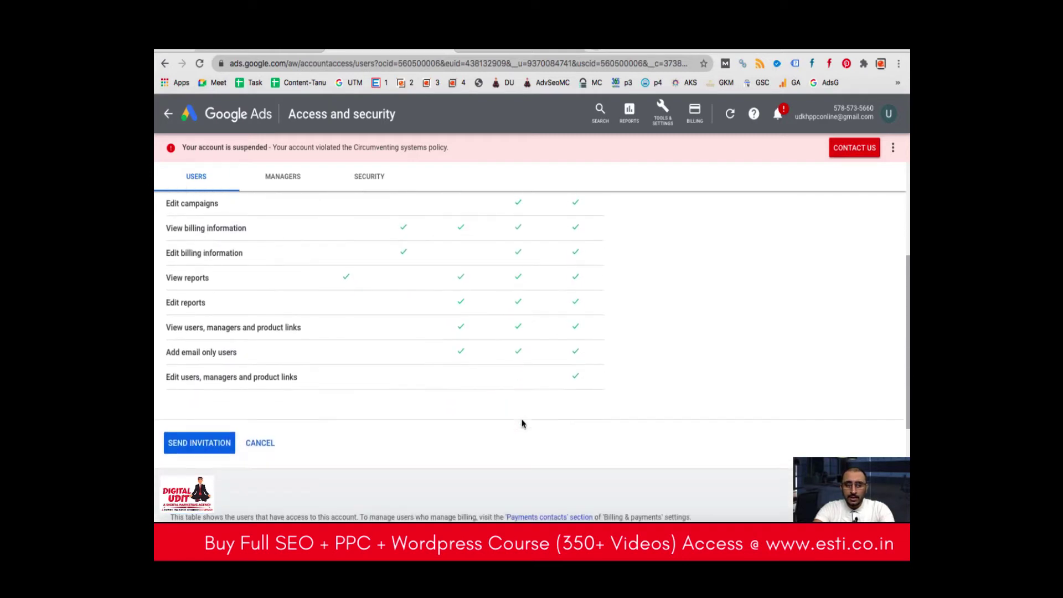
scroll(354, 415, up, 2)
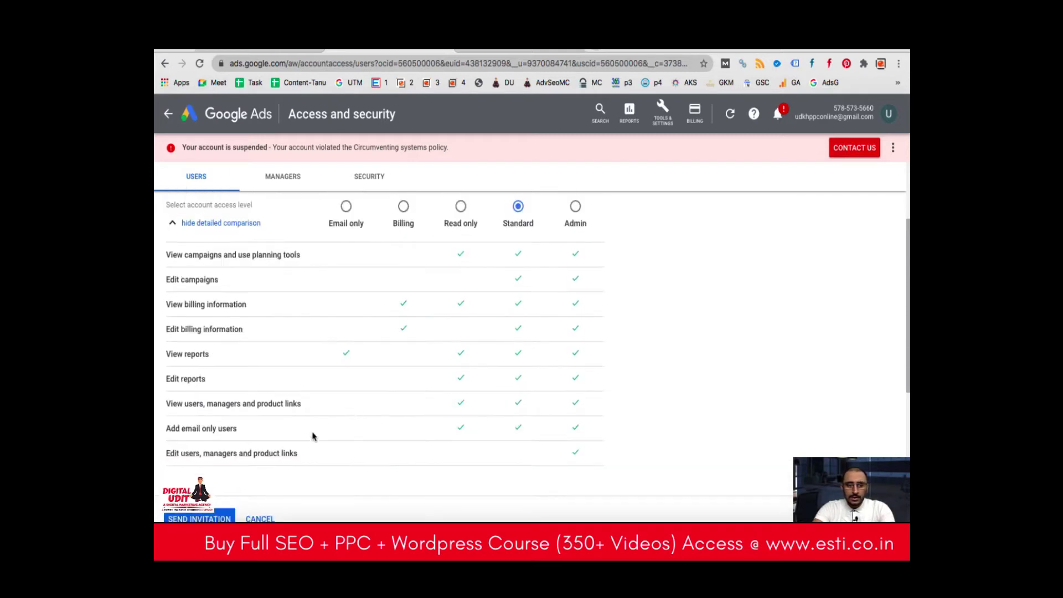
click(212, 519)
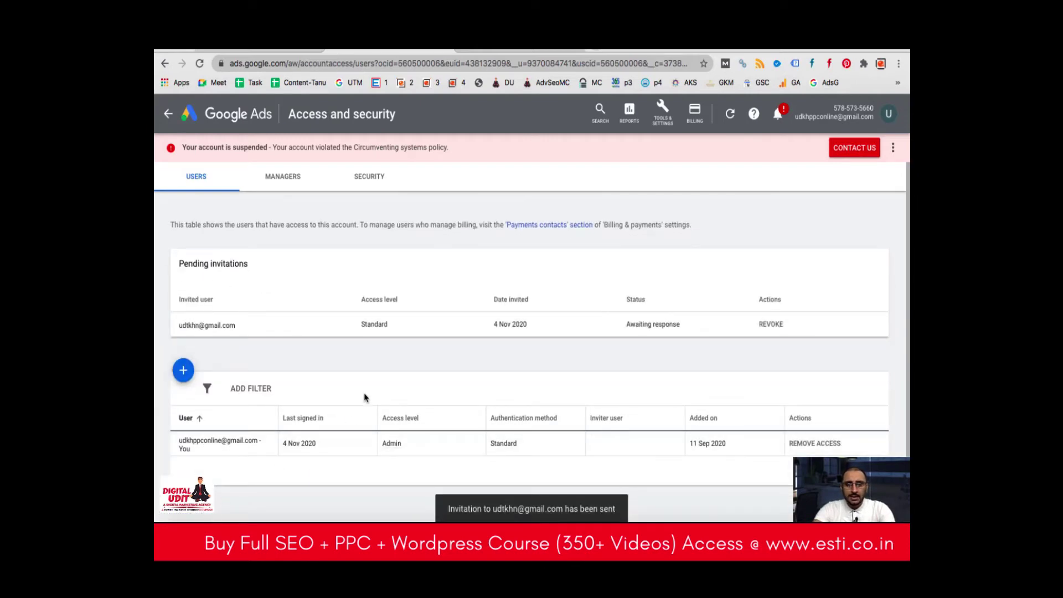
Invite another e-mail address with Read only access and send it, then open a new tab.
click(184, 370)
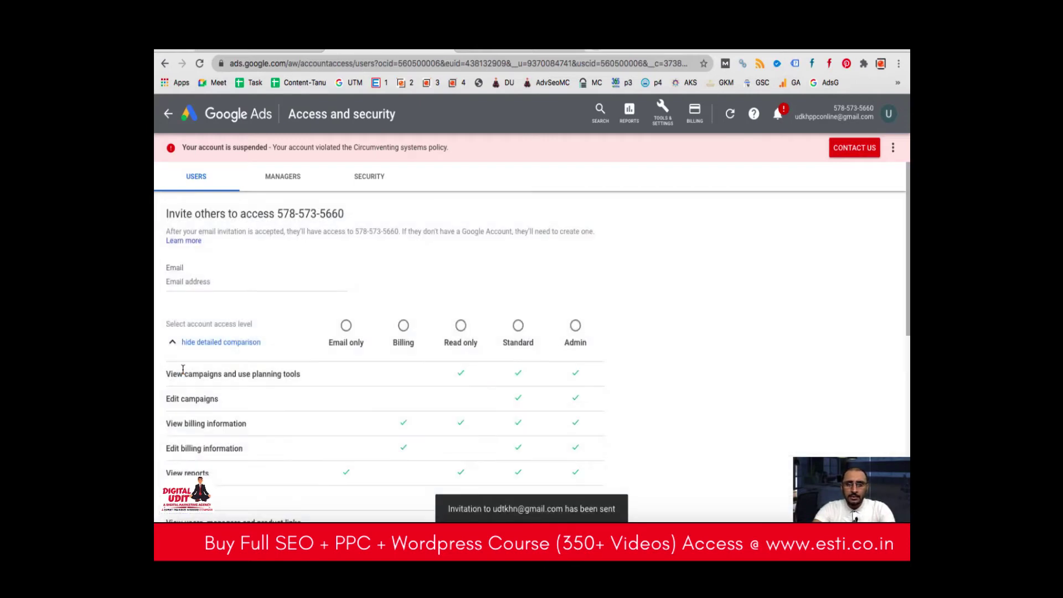
click(461, 328)
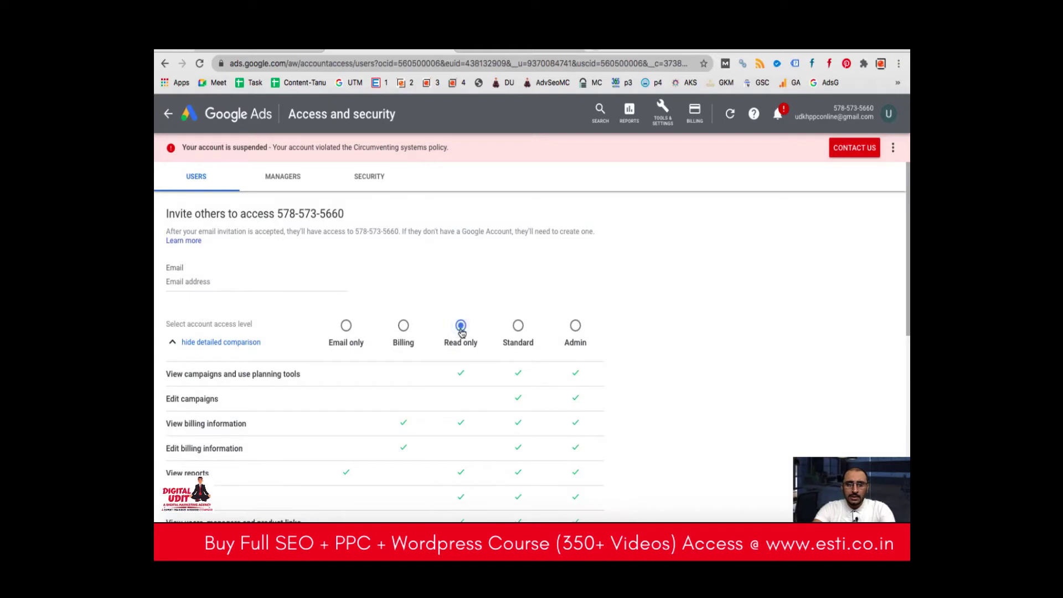
click(249, 283)
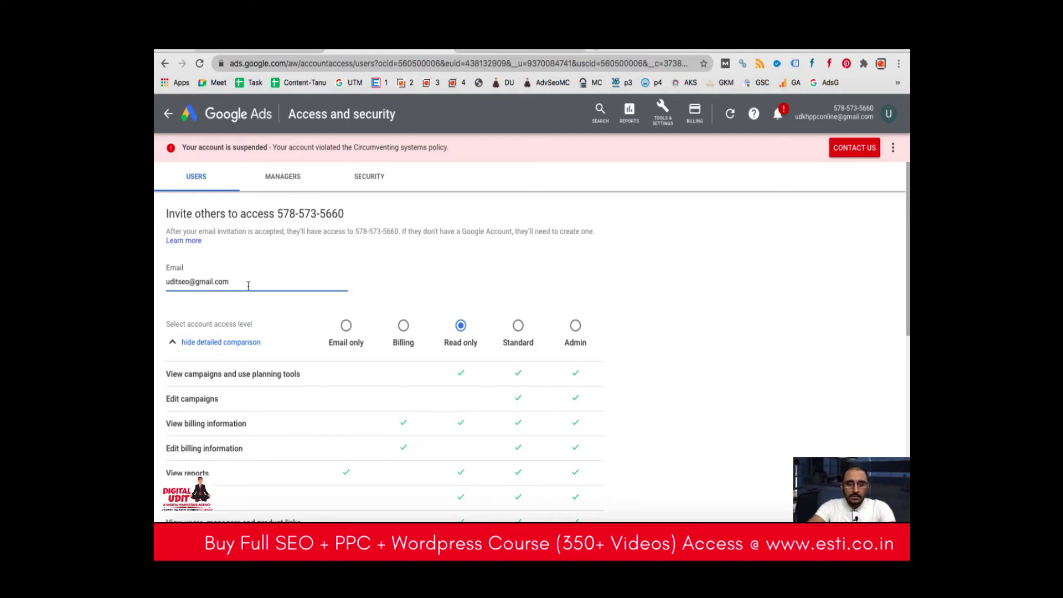
scroll(470, 408, down, 2)
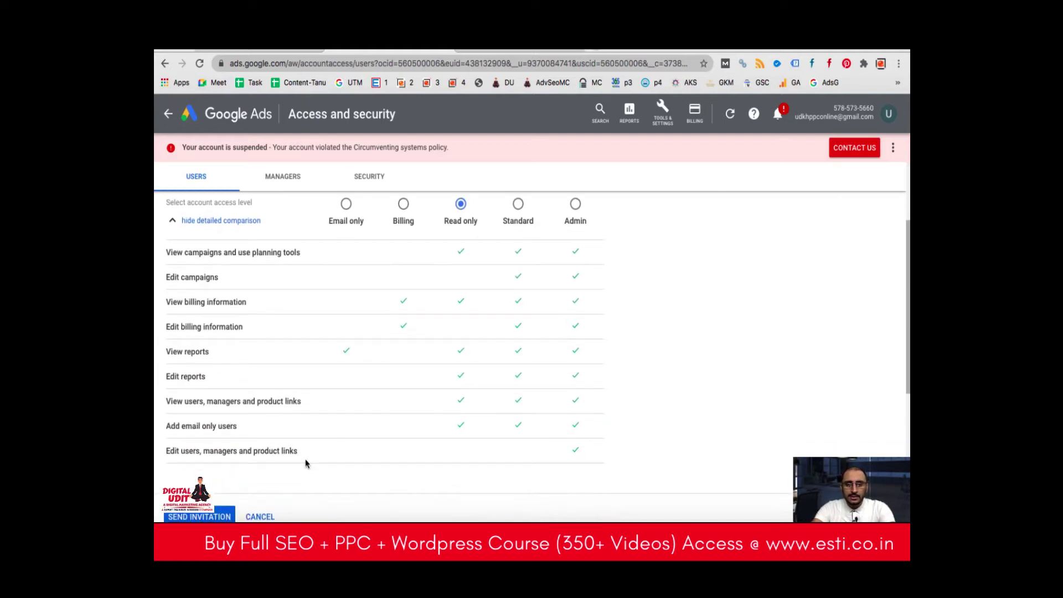
click(211, 516)
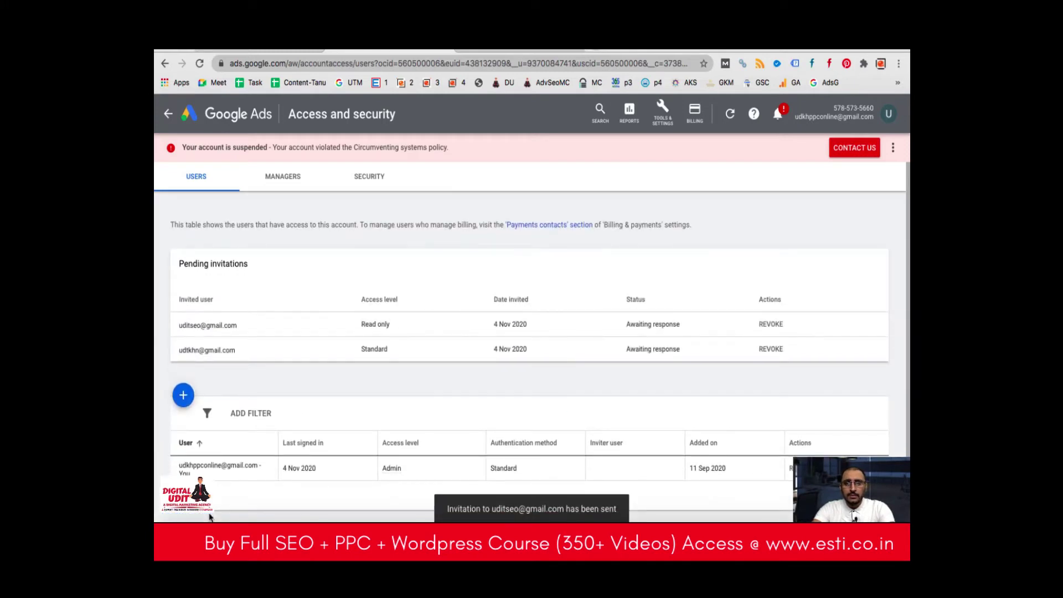
click(596, 50)
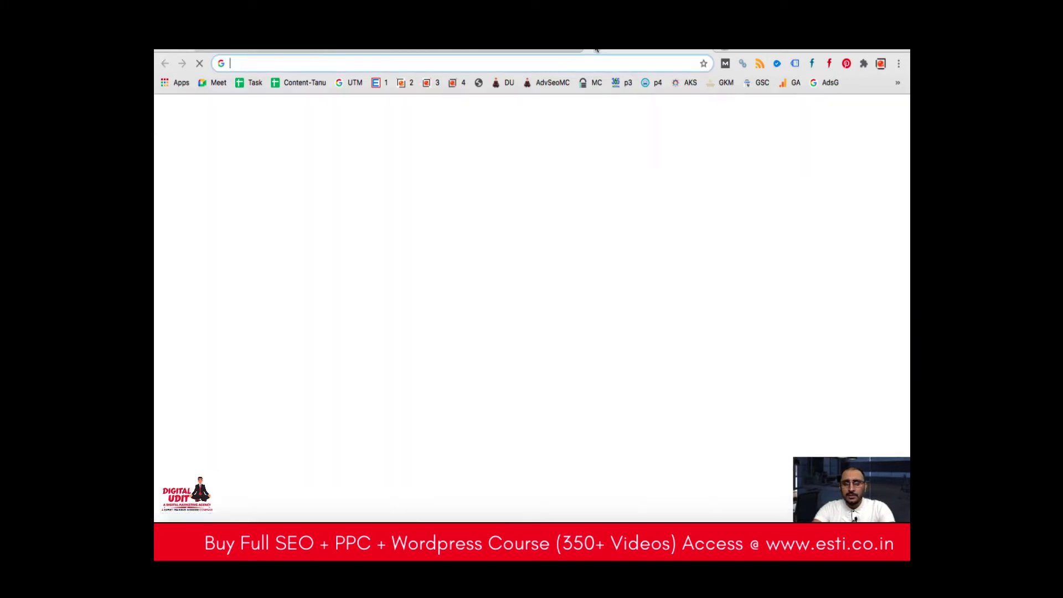
Open the Google Ads invitation e-mail in Gmail's Updates category.
click(805, 112)
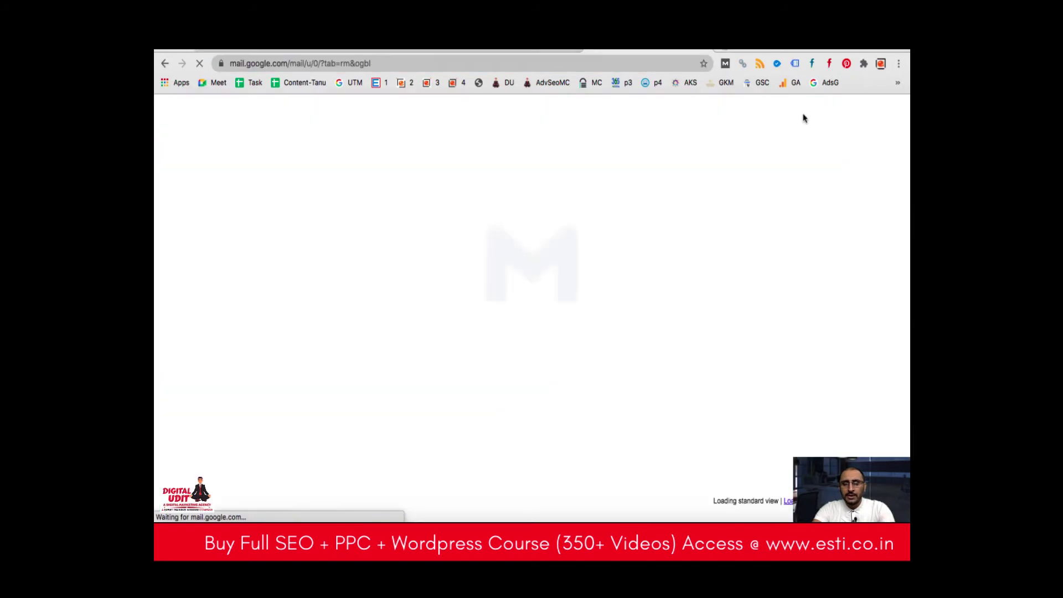
key(super+w)
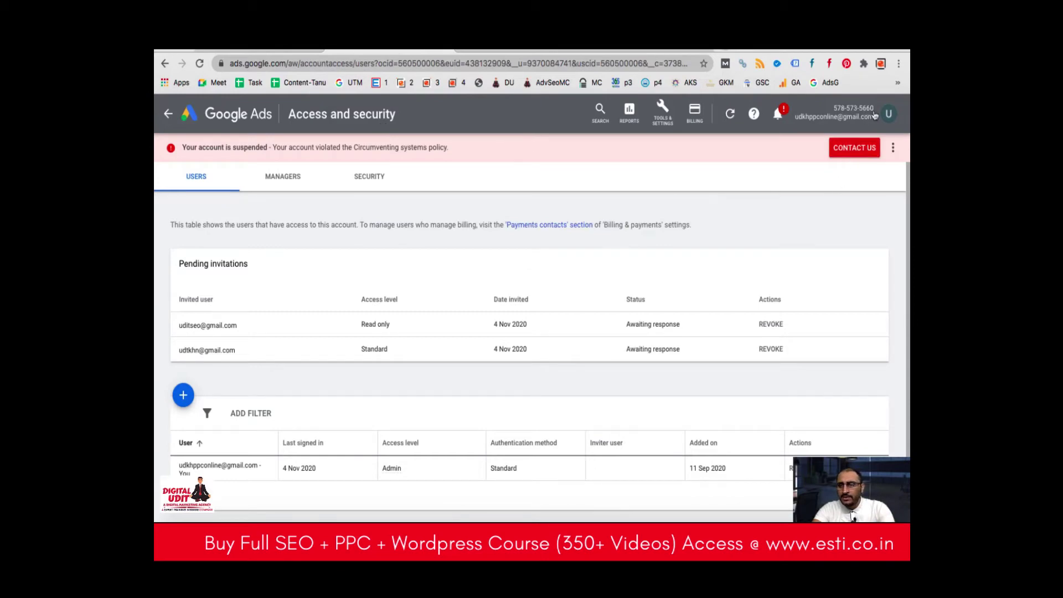
click(635, 50)
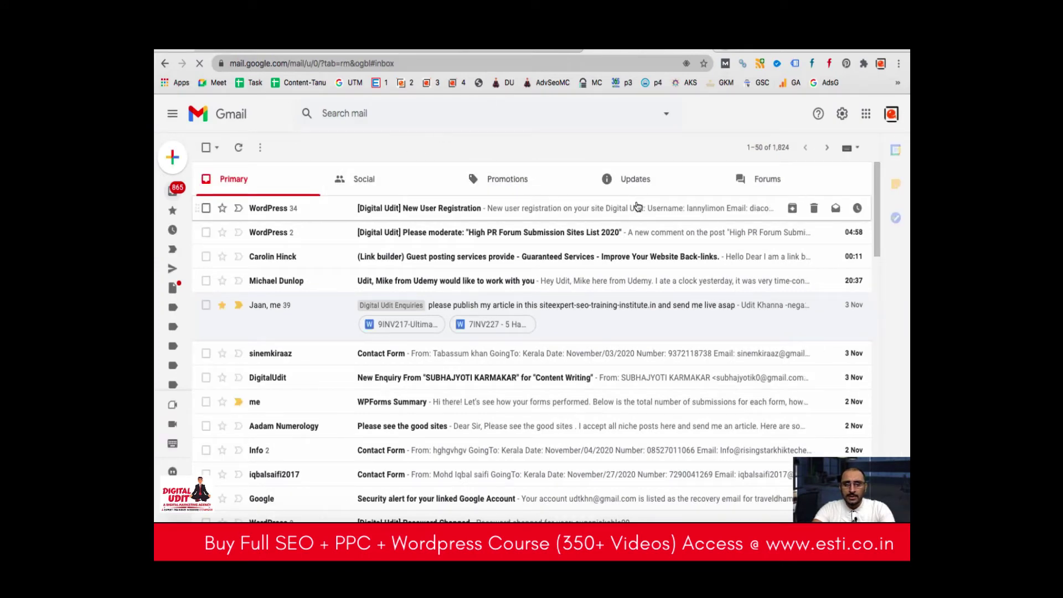
click(650, 185)
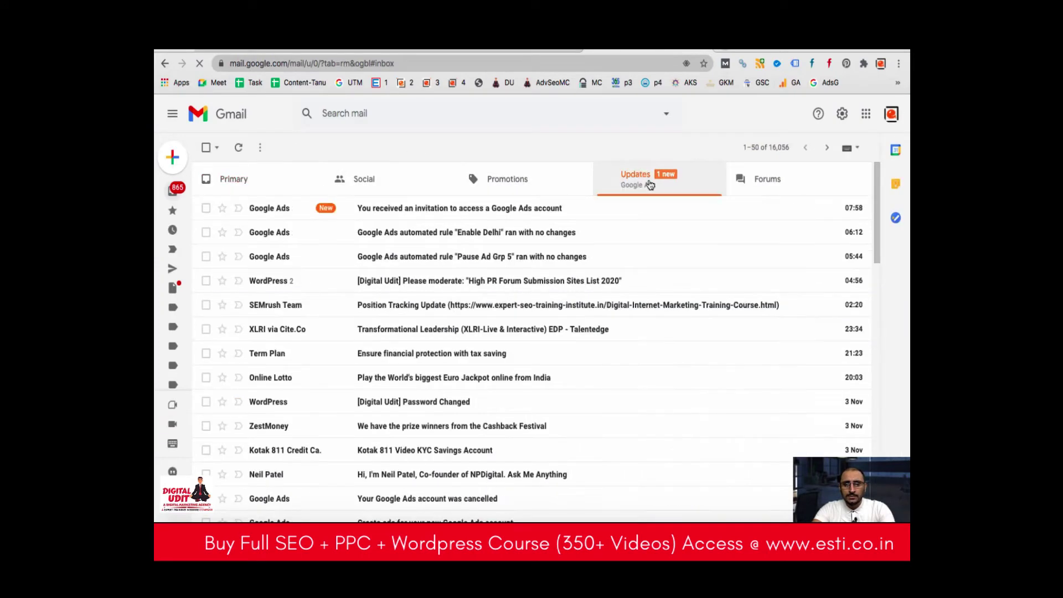
click(440, 213)
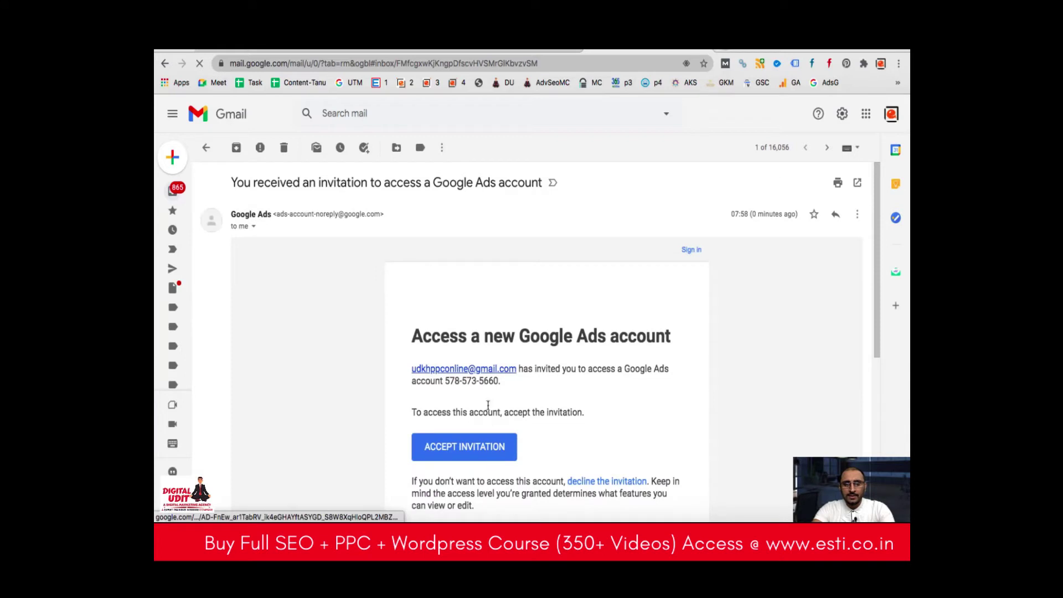
Accept the Google Ads invitation and confirm sign-in by approving the prompt on the phone.
click(470, 455)
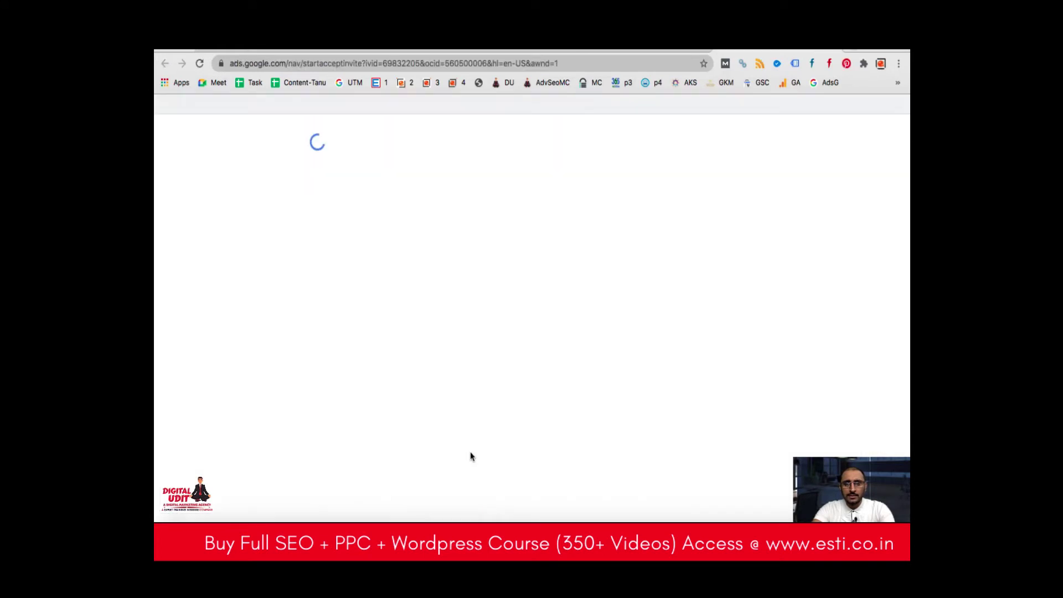
click(359, 343)
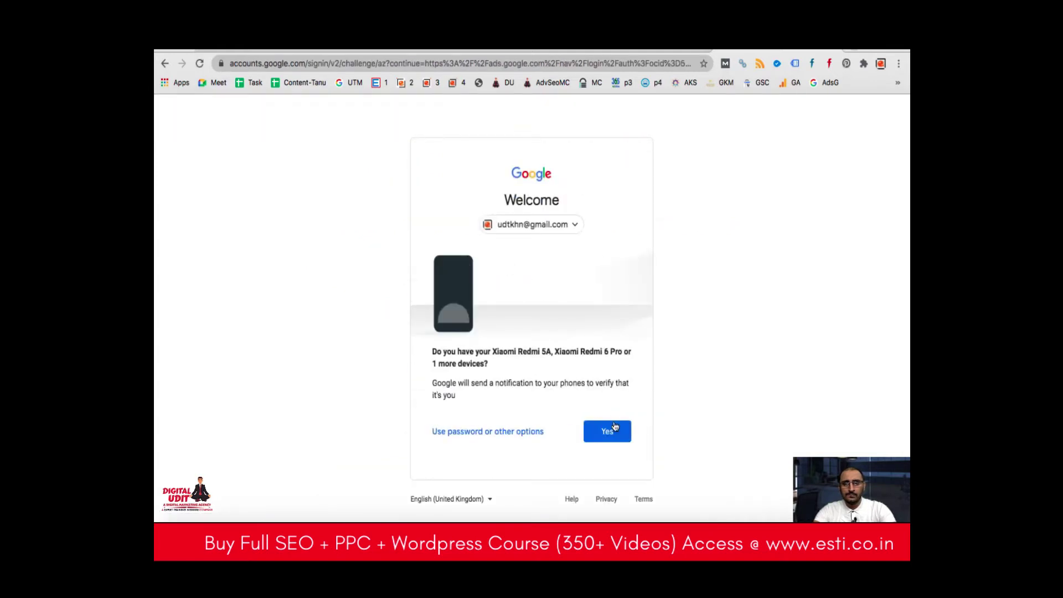
click(610, 431)
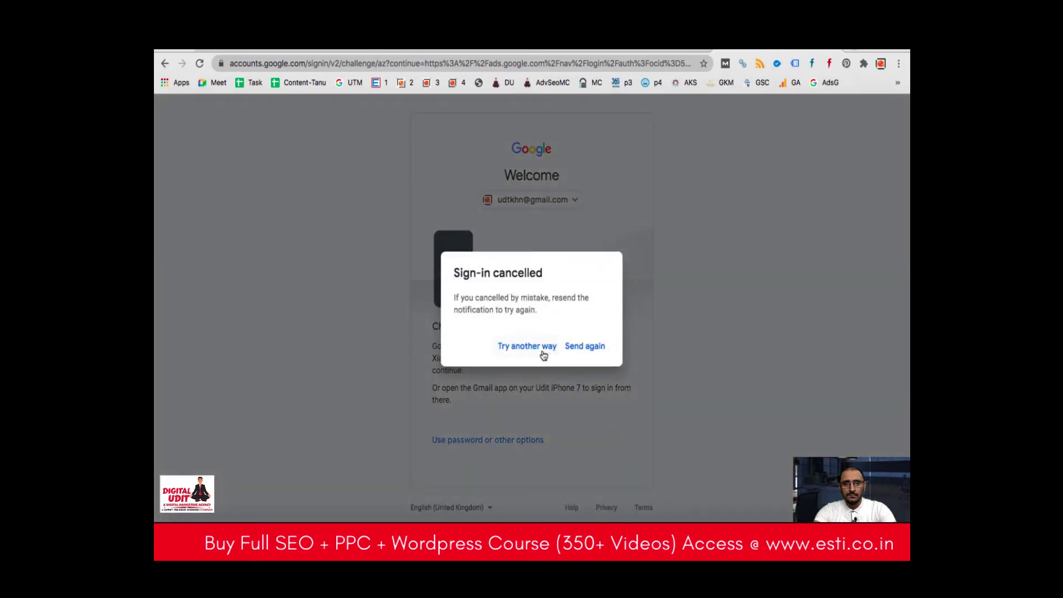
click(540, 349)
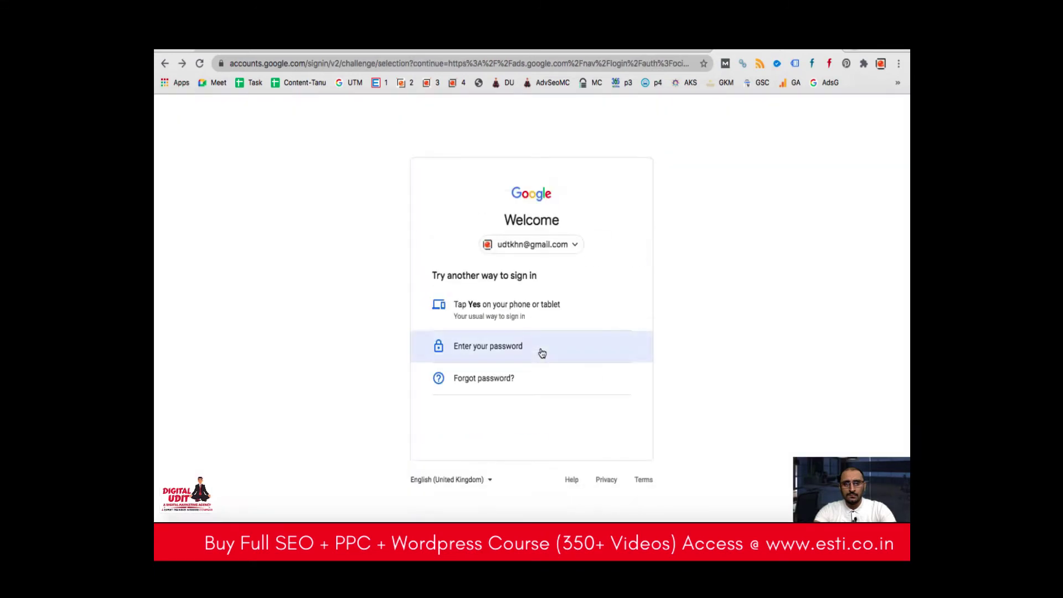
click(506, 316)
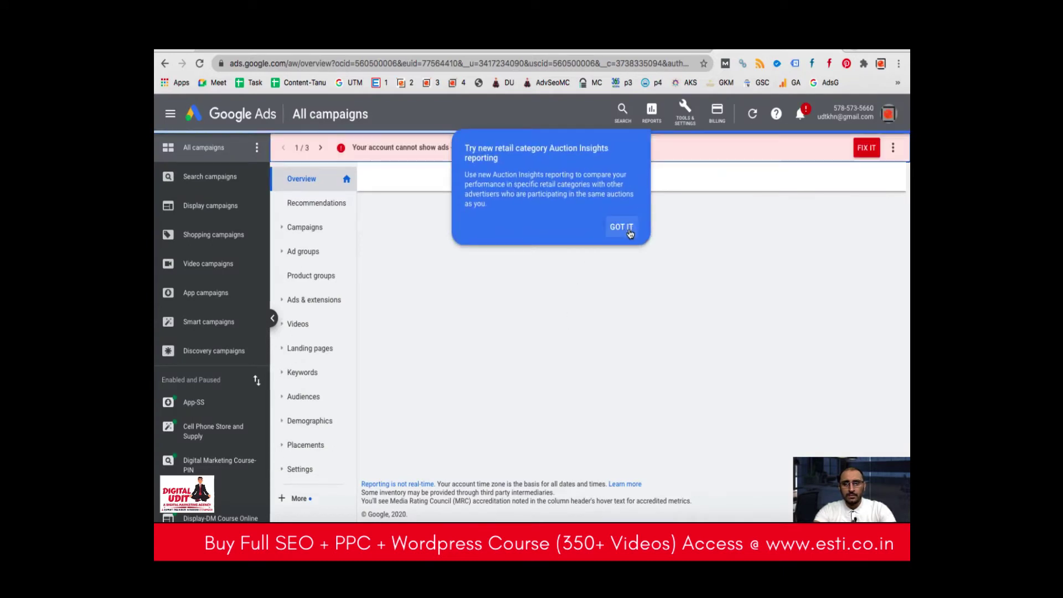
Dismiss the Auction Insights tip, browse the account switcher, then view the manager's Astro and Hotels Performance page.
click(622, 229)
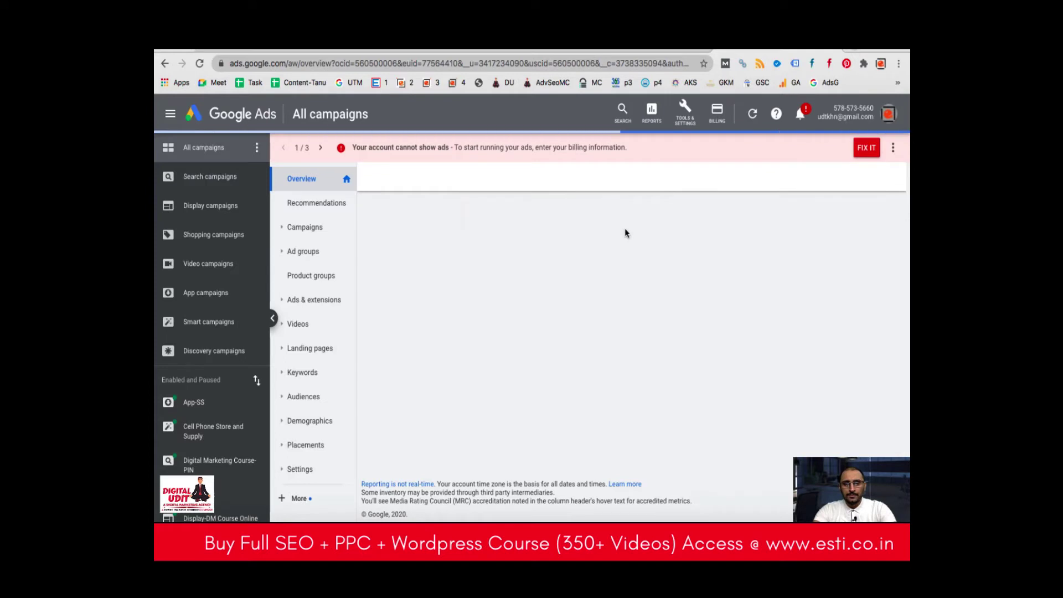
click(889, 115)
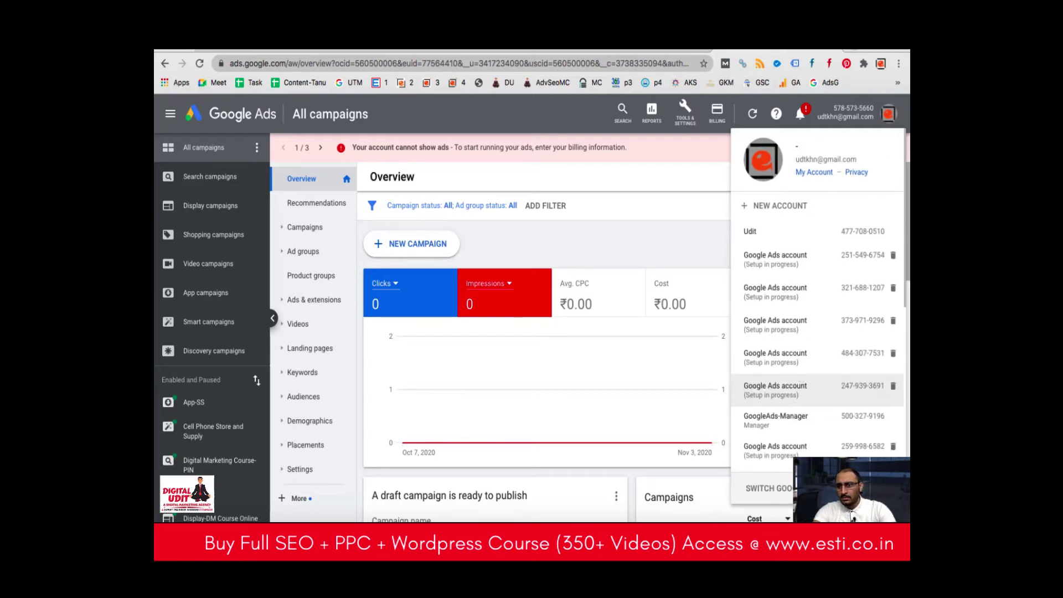
scroll(820, 304, down, 10)
scroll(820, 304, up, 10)
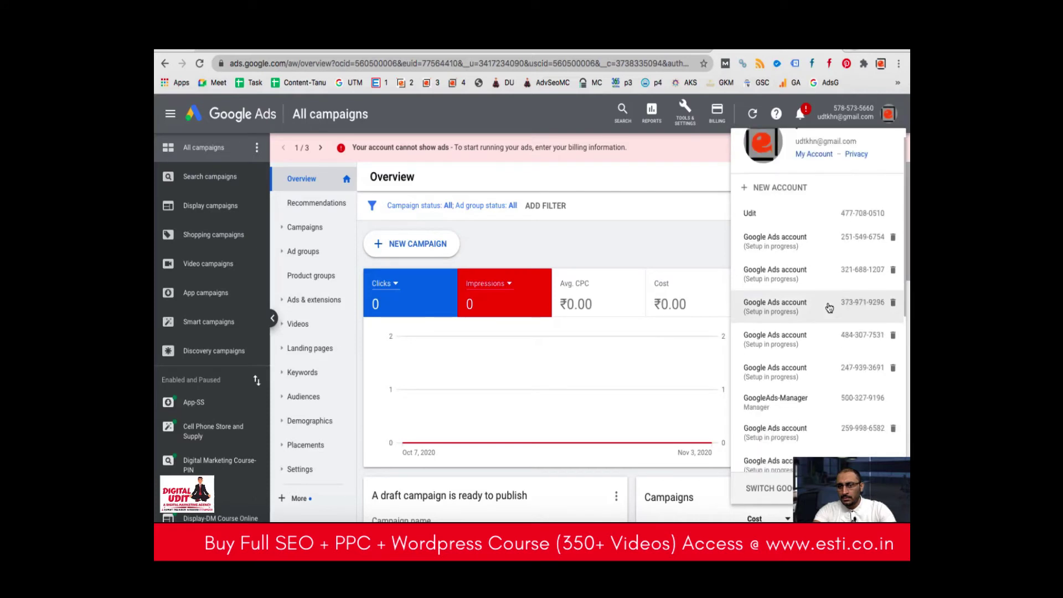
scroll(829, 308, down, 8)
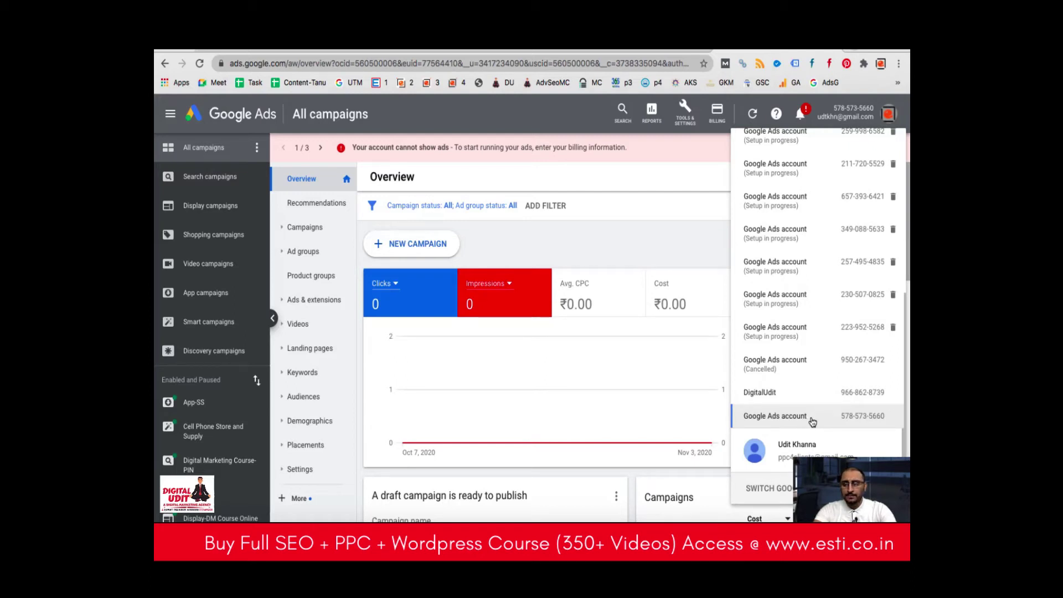
click(526, 126)
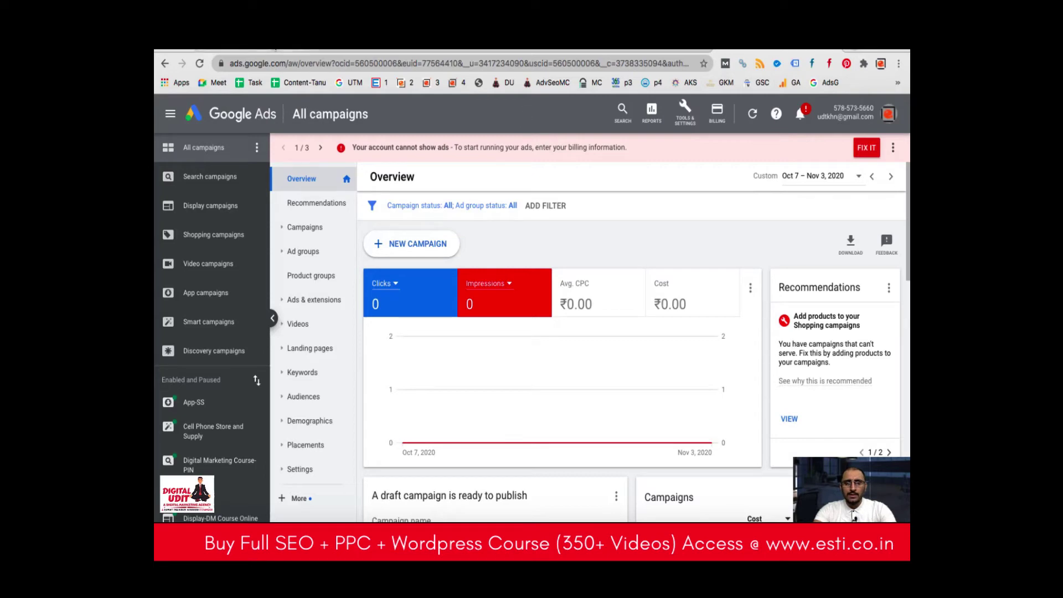
click(368, 49)
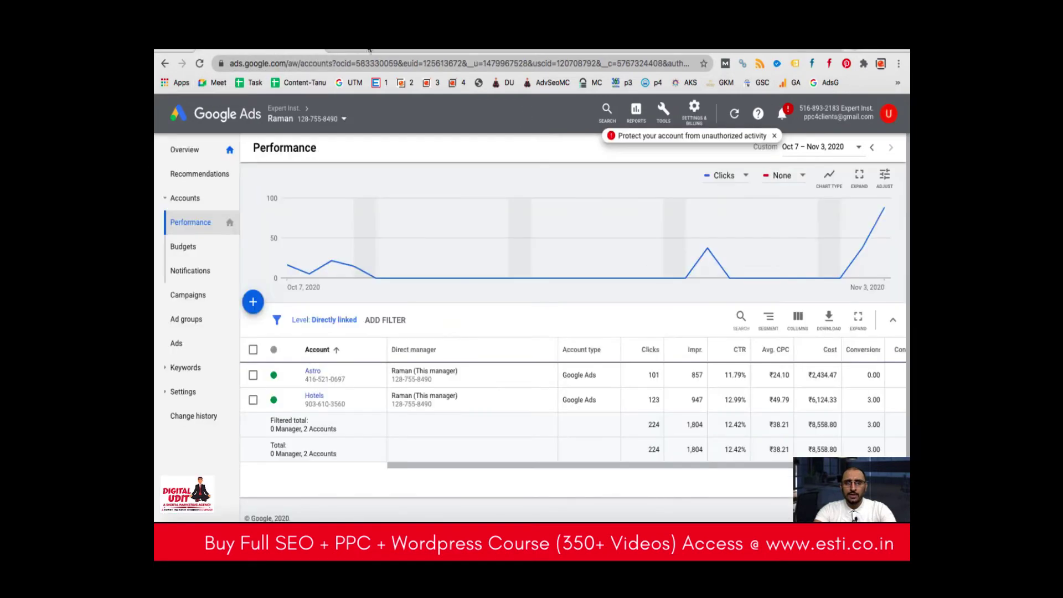
Switch to the admin's Access and security tab and reload it.
click(368, 50)
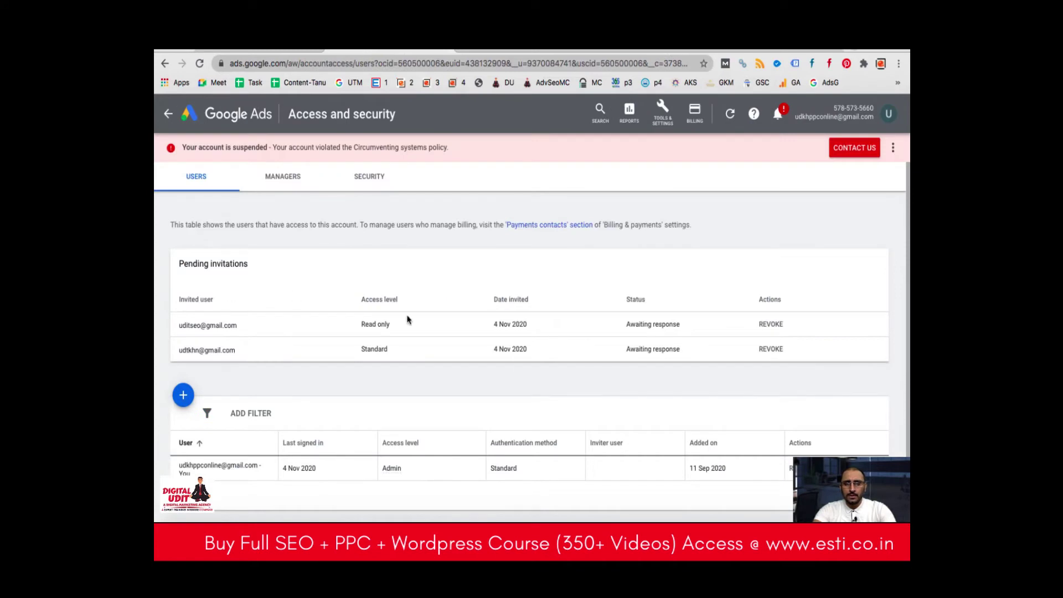
click(199, 65)
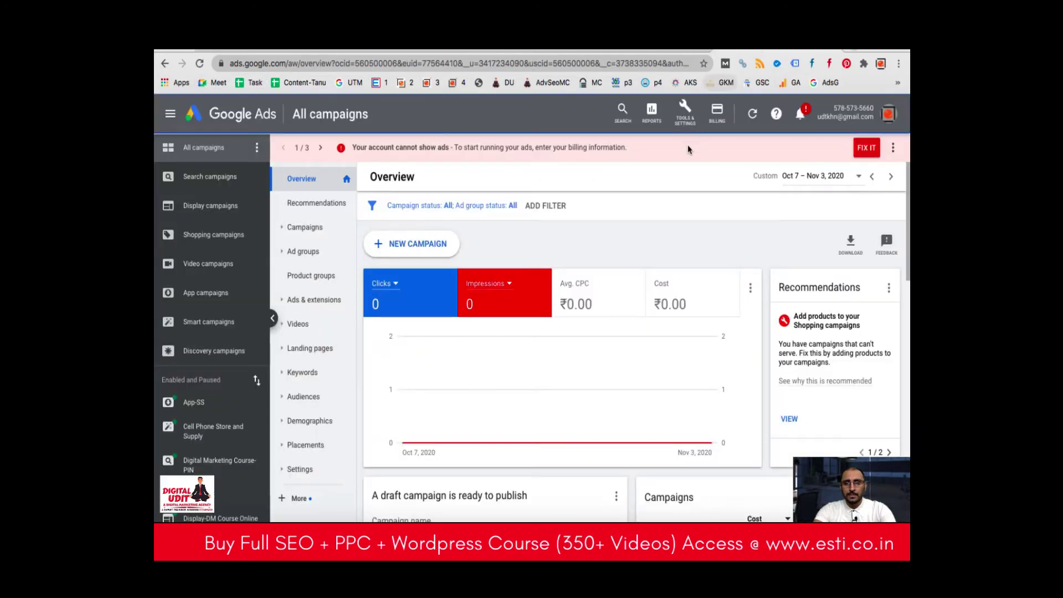
Go to Tools & Settings > Access and security and start a new user invitation.
click(687, 120)
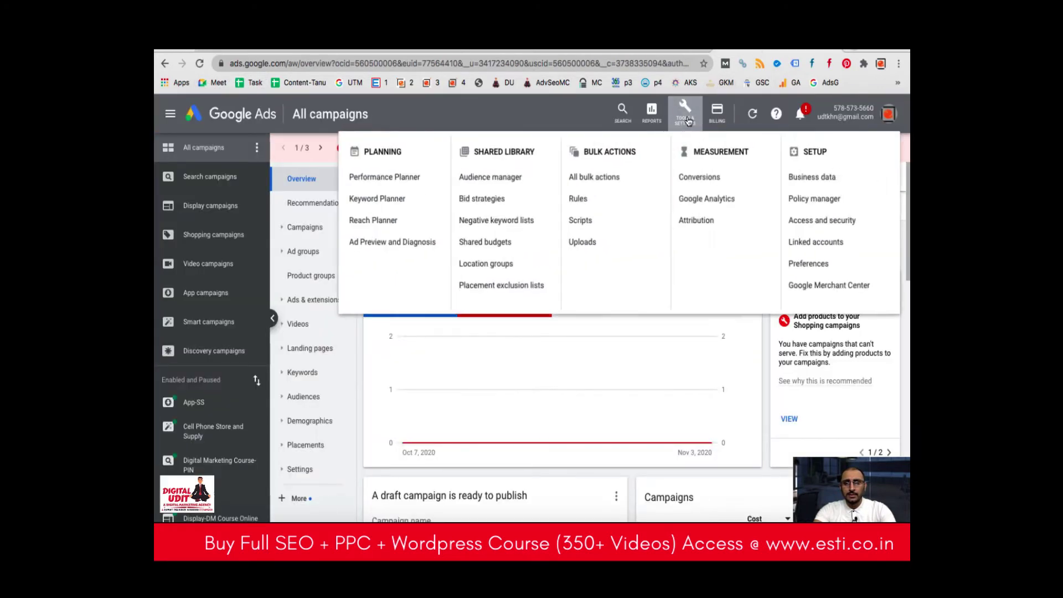
click(810, 222)
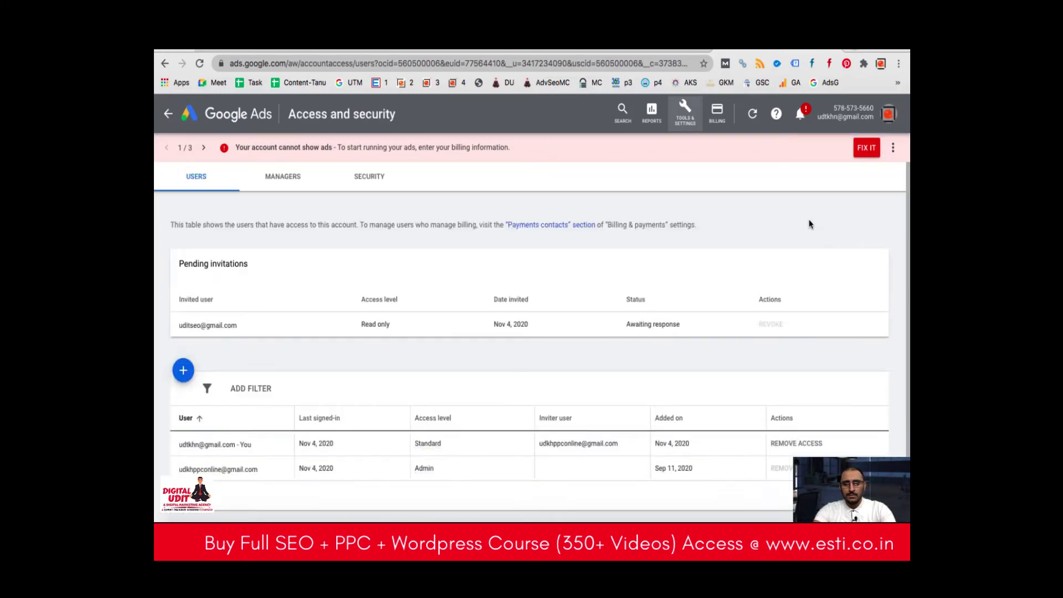
scroll(476, 380, down, 1)
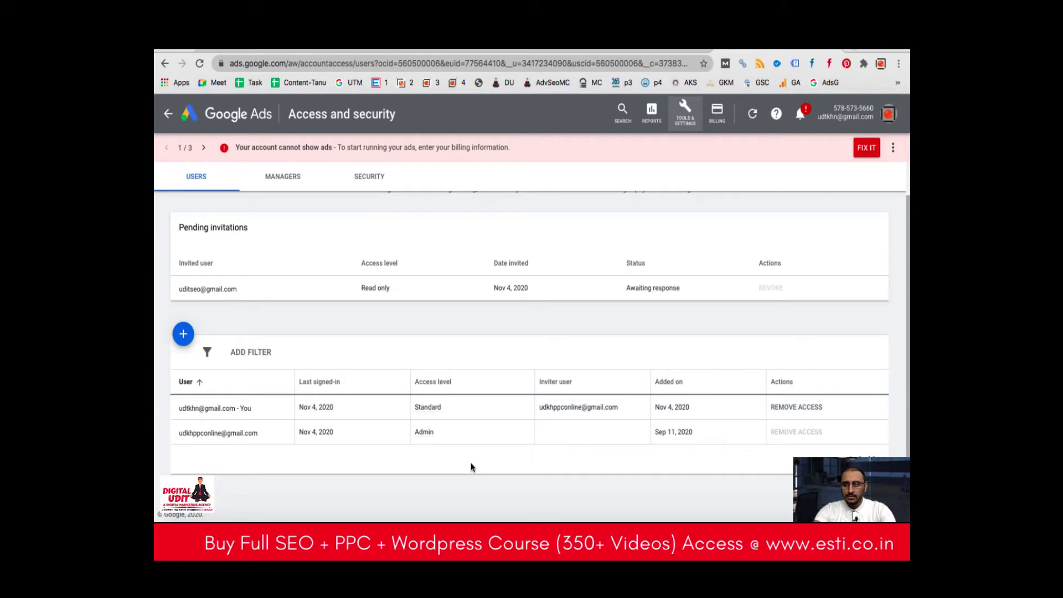
click(183, 339)
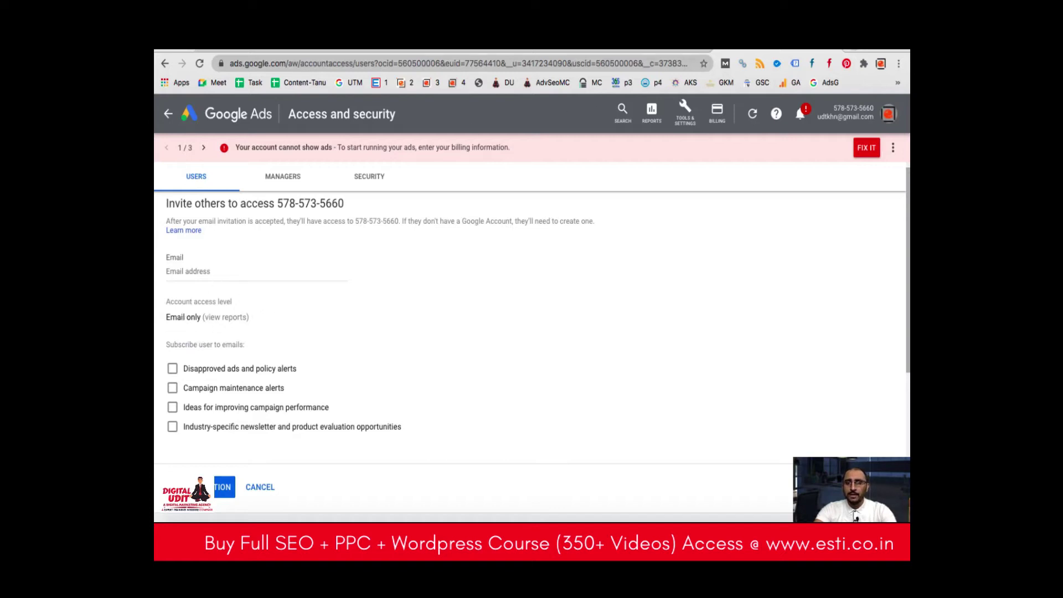
Go to the account's Billing section from the Tools & Settings menu.
mouse_move(584, 514)
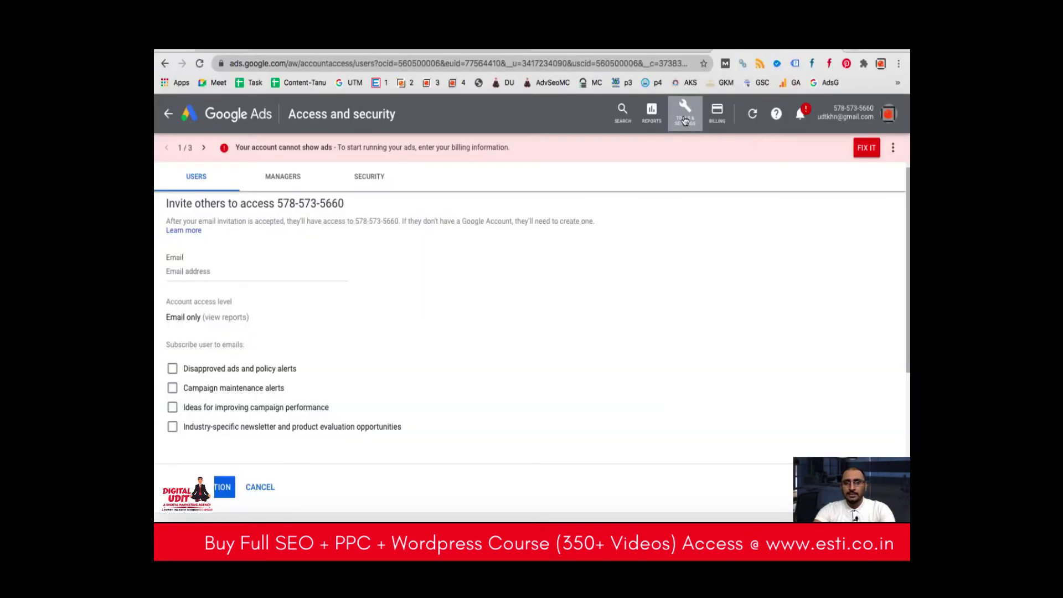
click(685, 121)
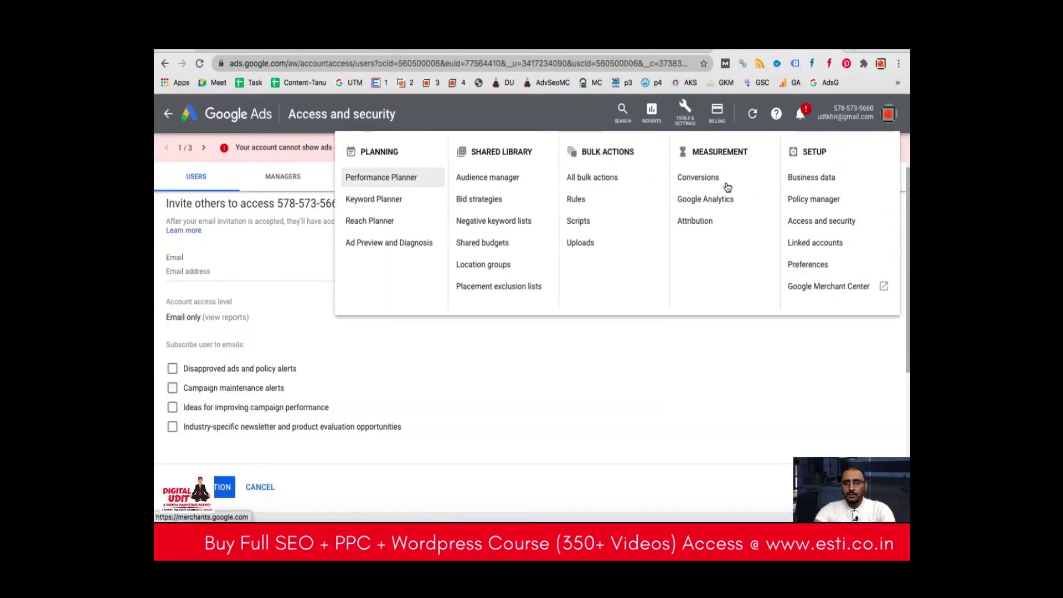
click(721, 121)
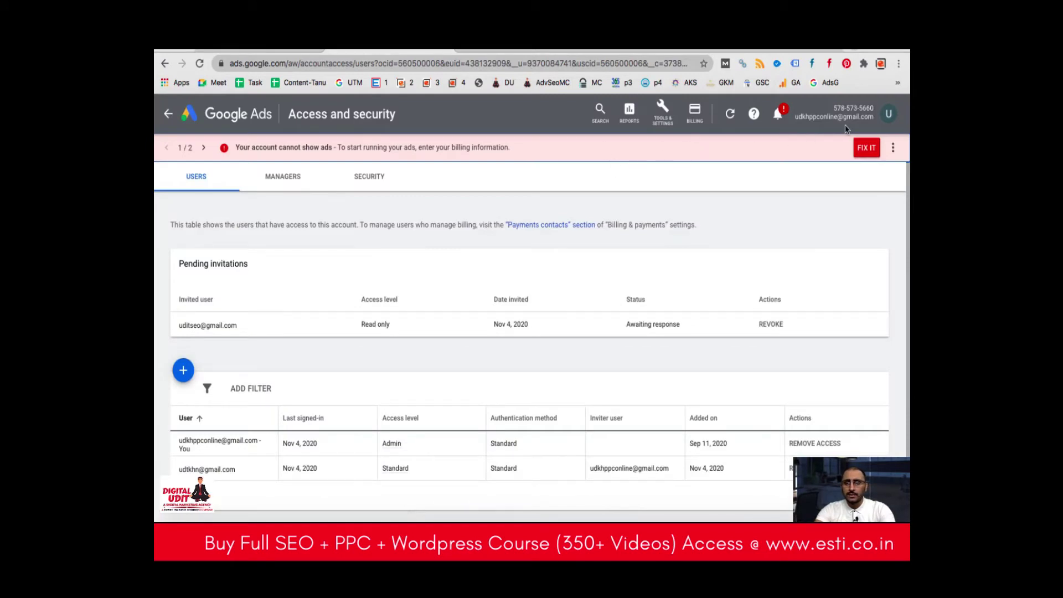
Open Billing Summary to view Payments Setup with India, INR currency and Organization account type.
click(664, 108)
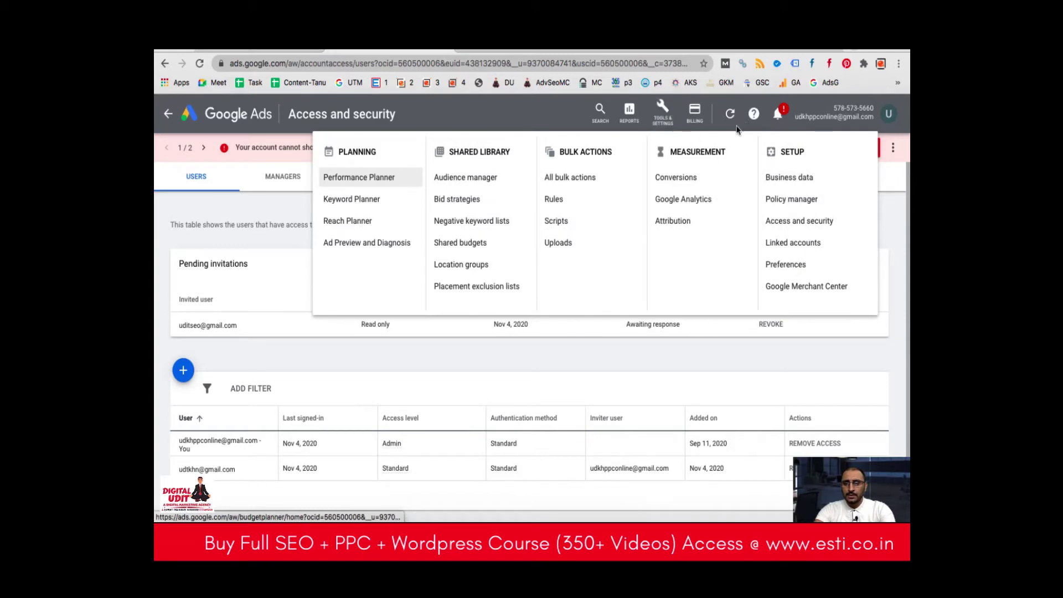
click(695, 111)
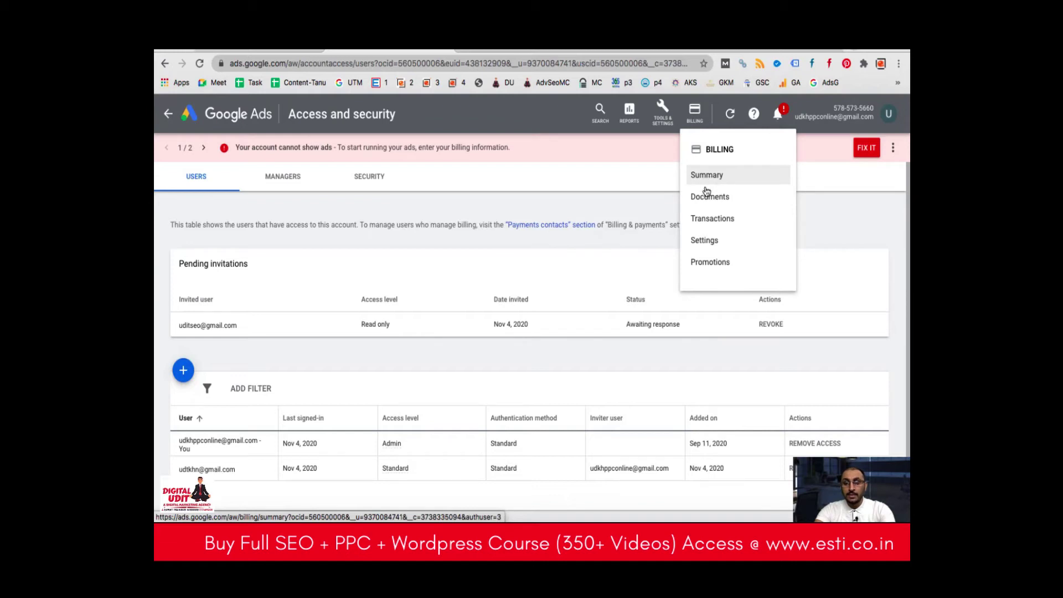
click(706, 182)
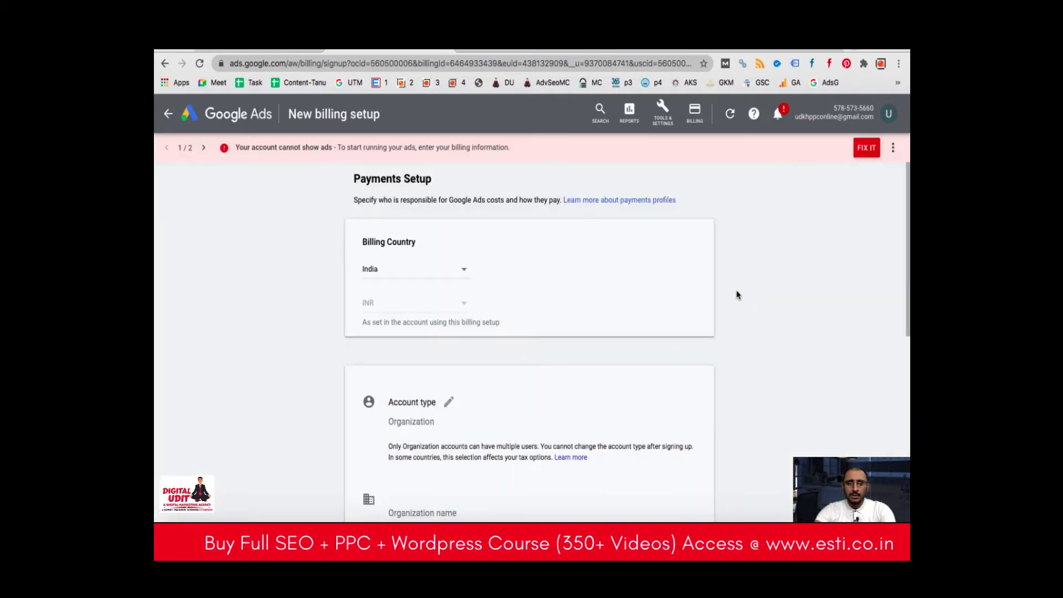
scroll(511, 281, down, 2)
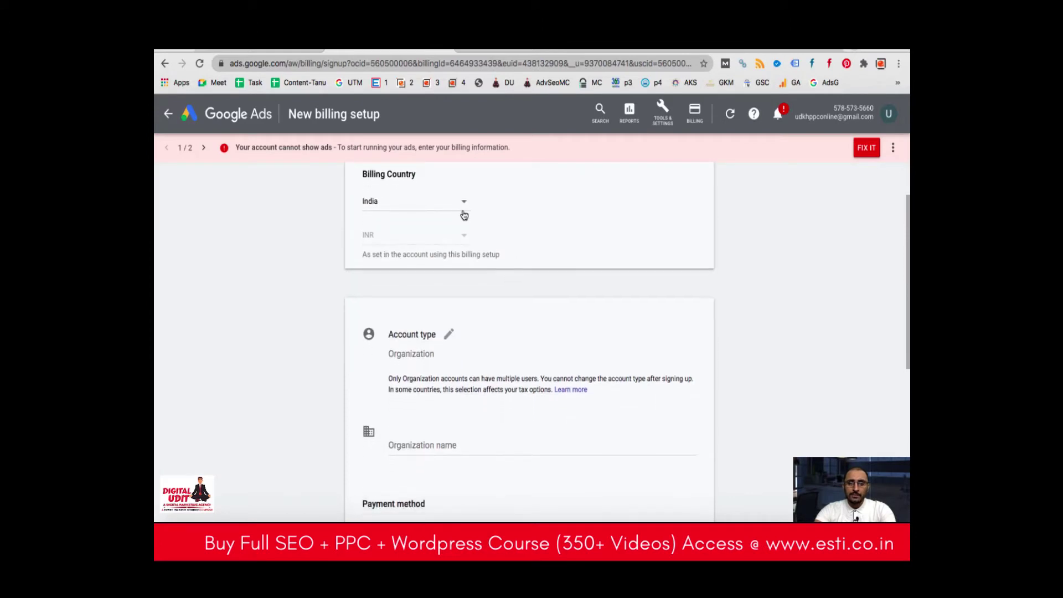